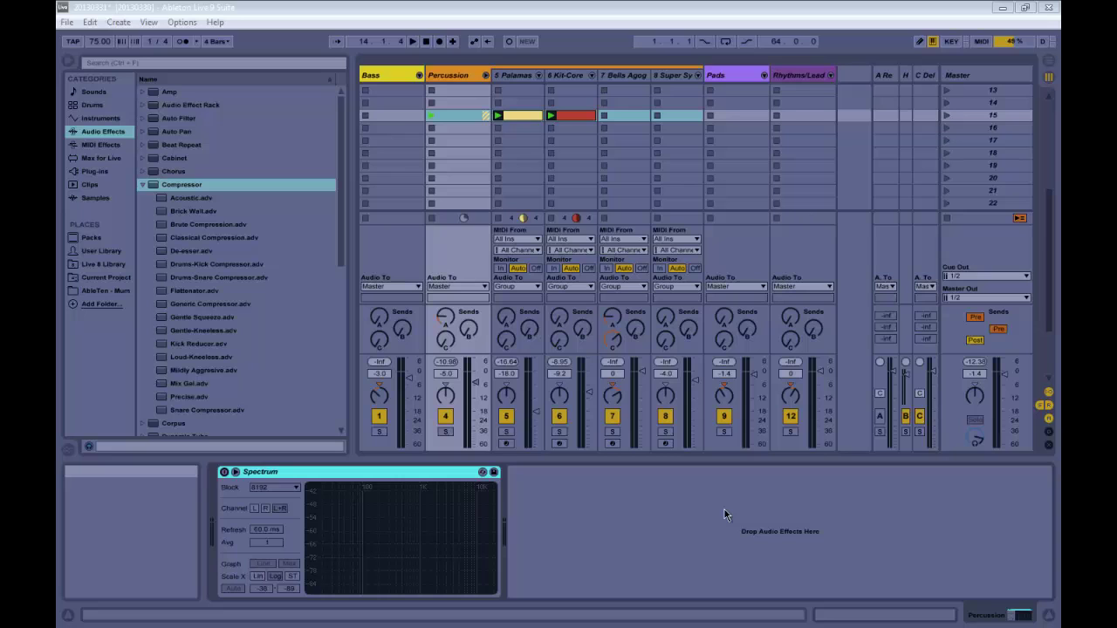
Play the Percussion loop and add a Compressor after its Spectrum, with attack 0.01 ms and release 1.00 ms
left_click(431, 117)
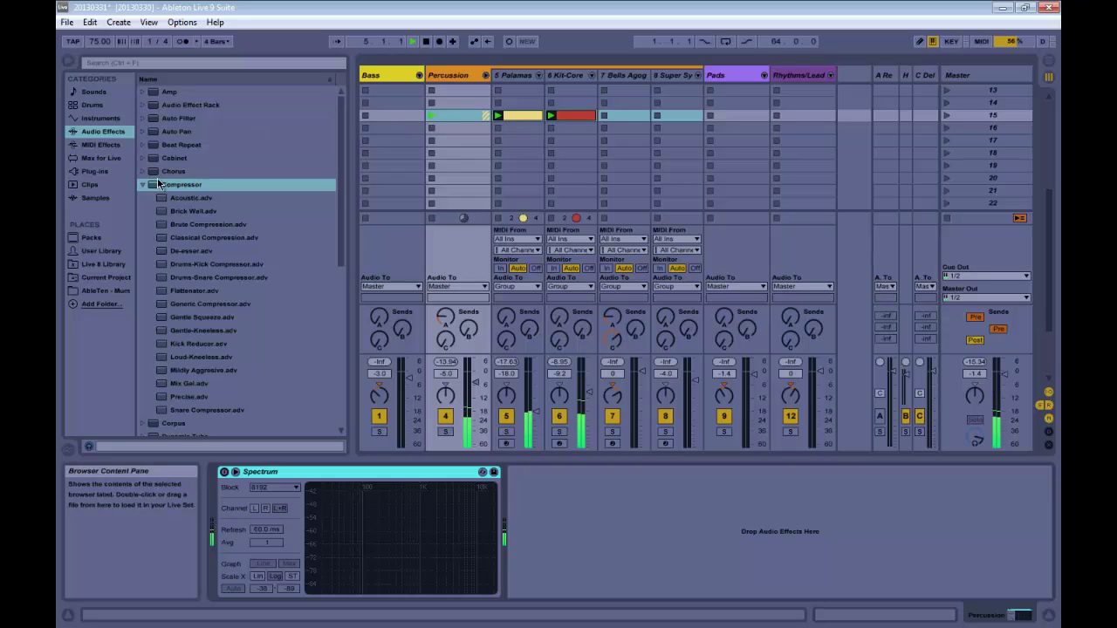
left_click_drag(159, 185, 592, 546)
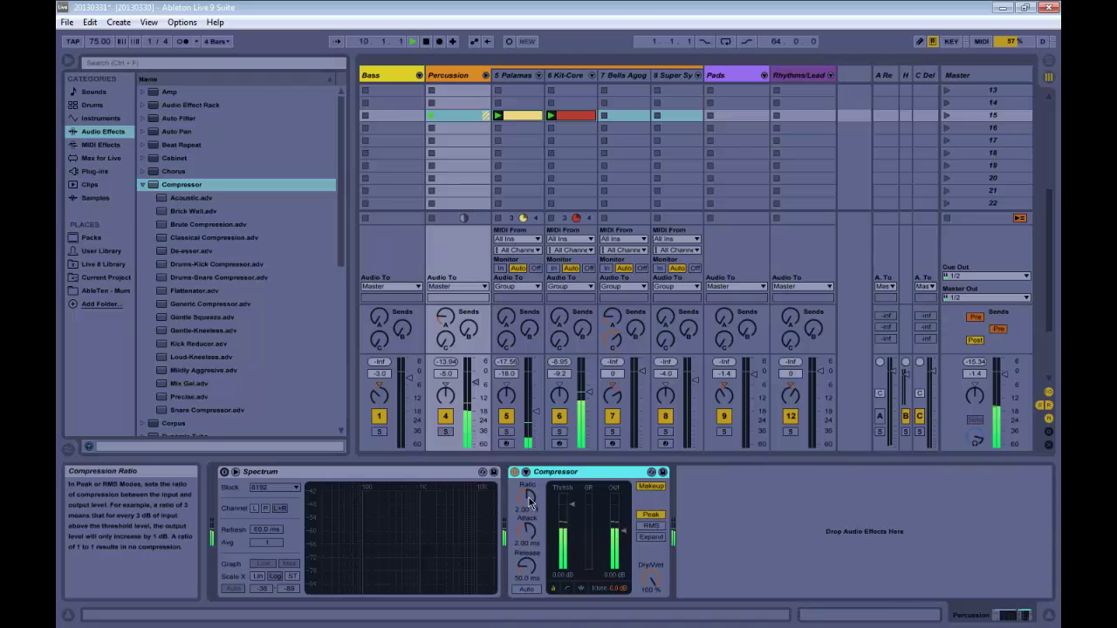
left_click_drag(527, 530, 526, 611)
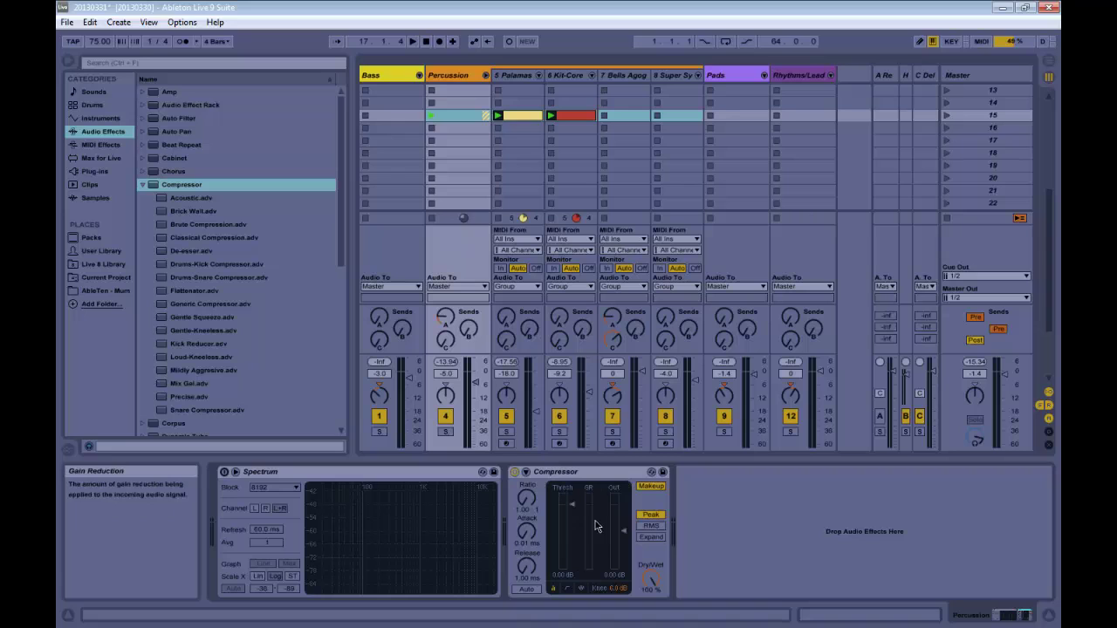
Switch the Compressor between its Transfer Curve and Activity views, ending on the transfer curve
left_click(571, 590)
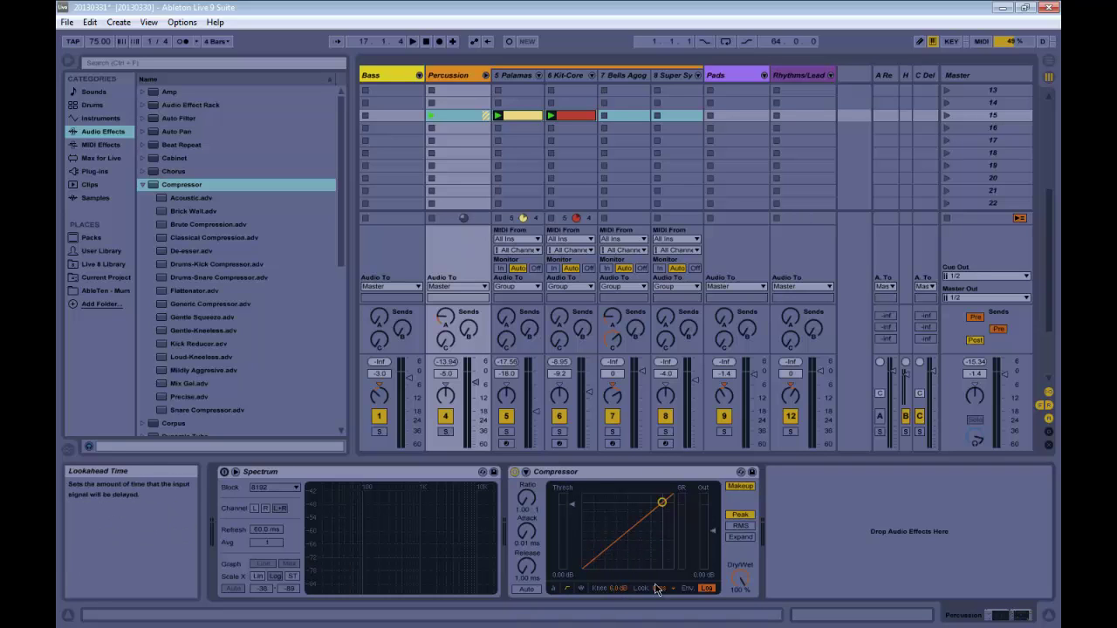
left_click(582, 589)
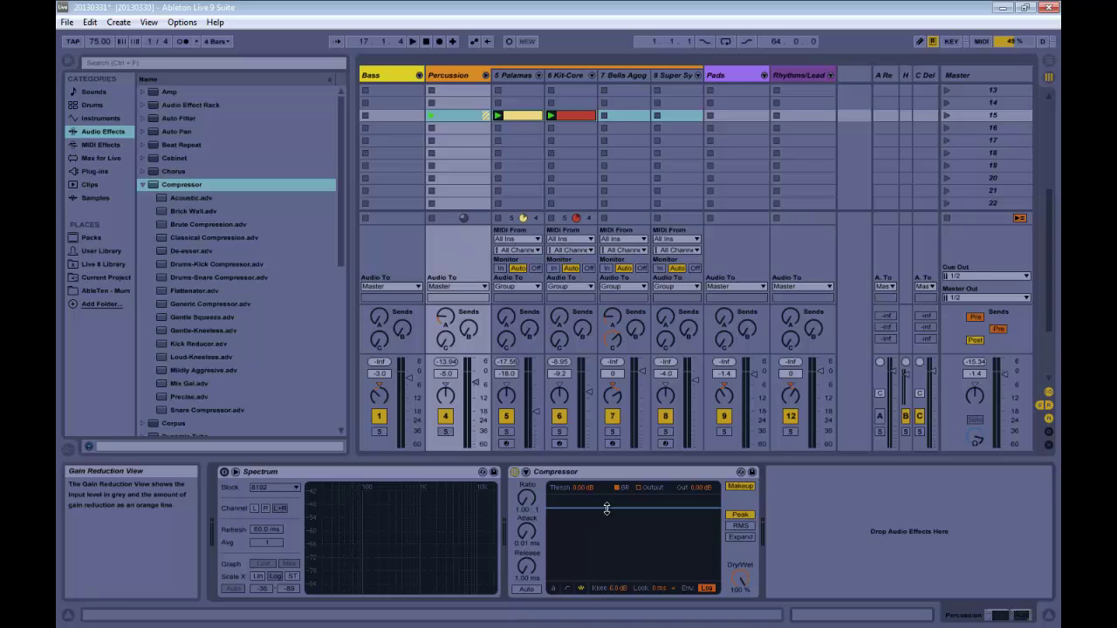
left_click(568, 590)
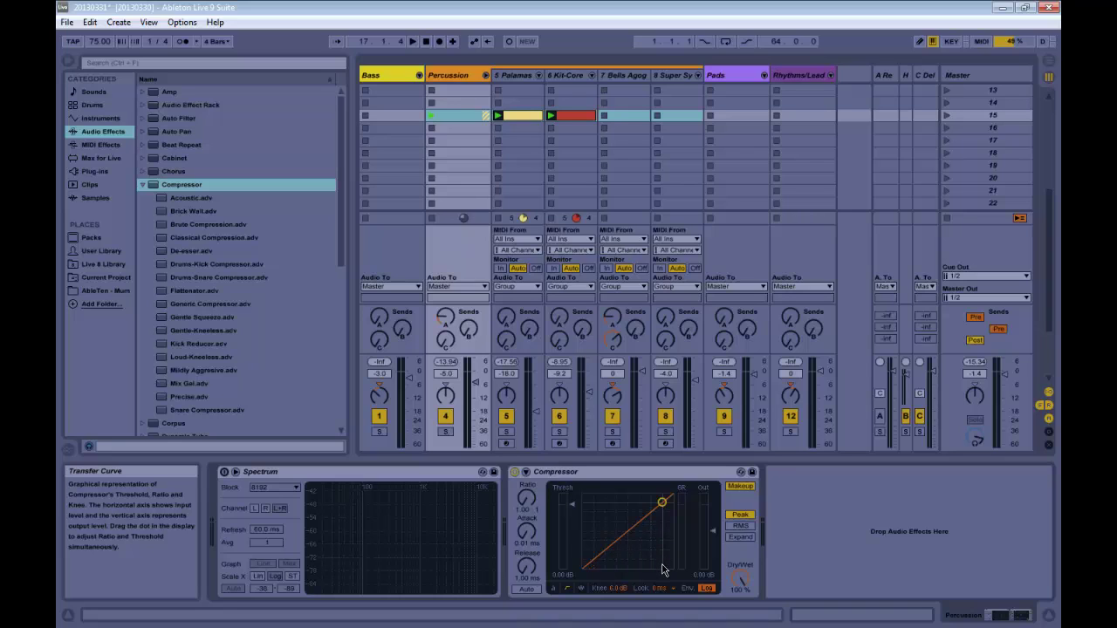
Play the Percussion loop and A/B the Compressor by toggling it off and on
left_click(432, 114)
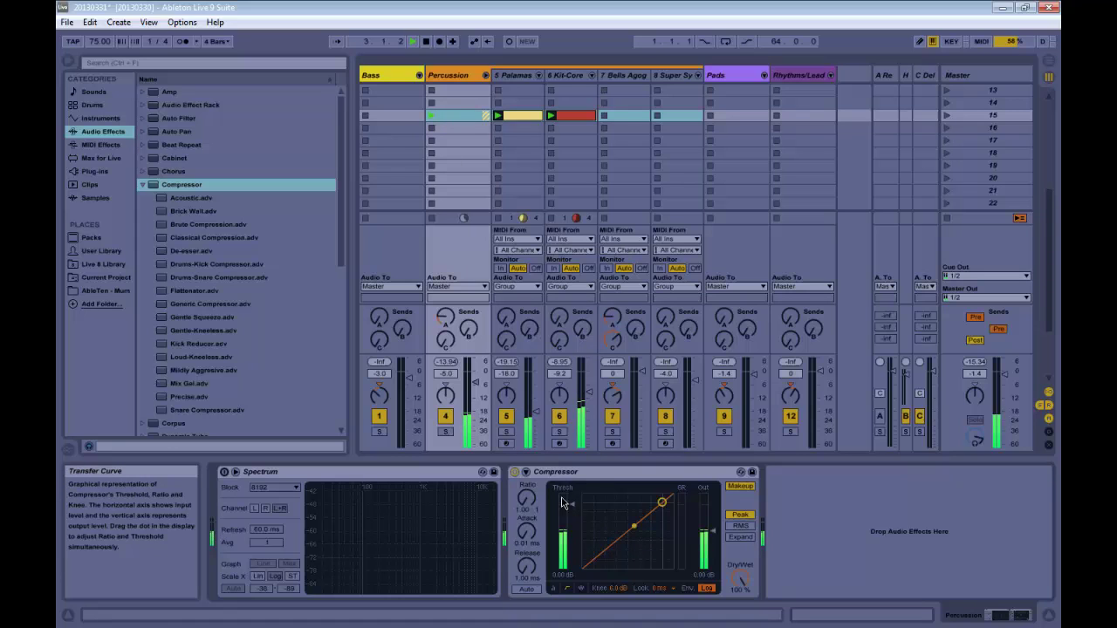
left_click(515, 473)
left_click(515, 472)
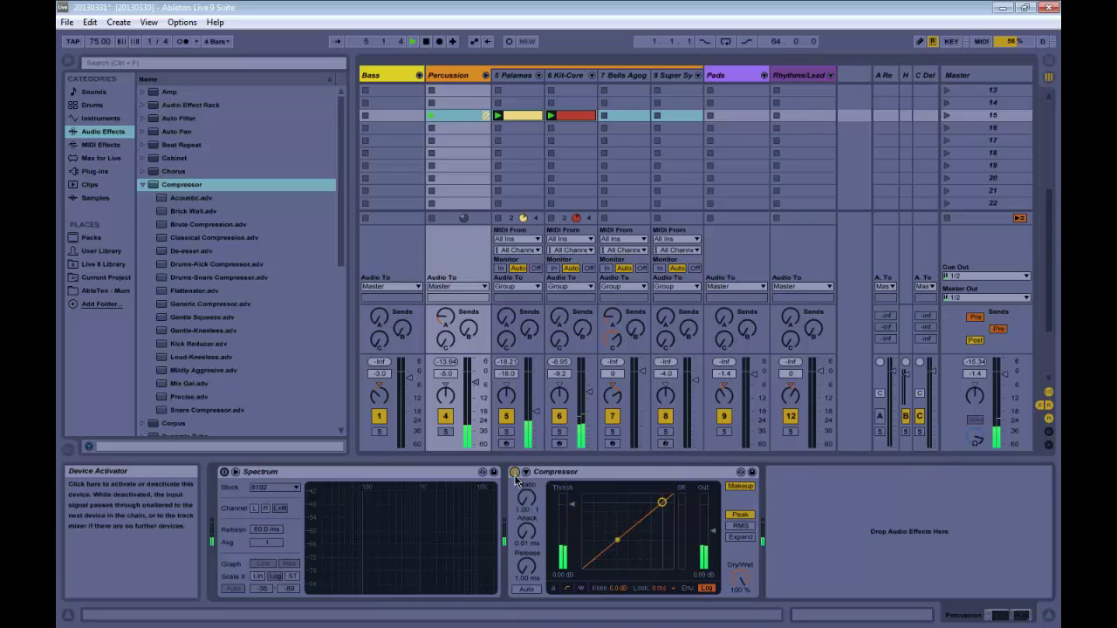
left_click(515, 473)
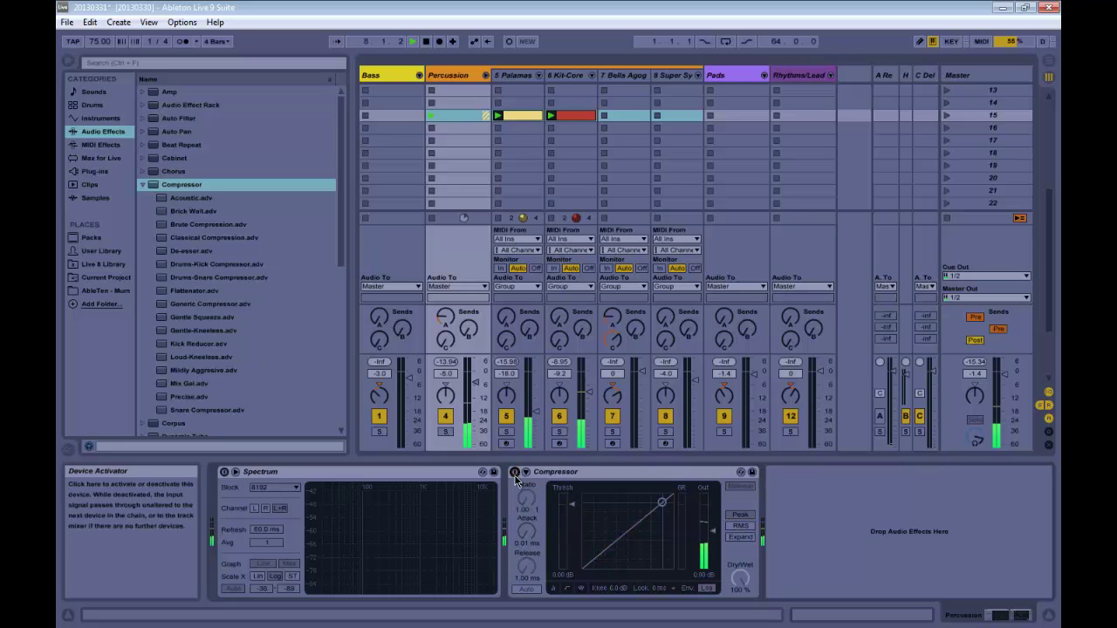
left_click(515, 472)
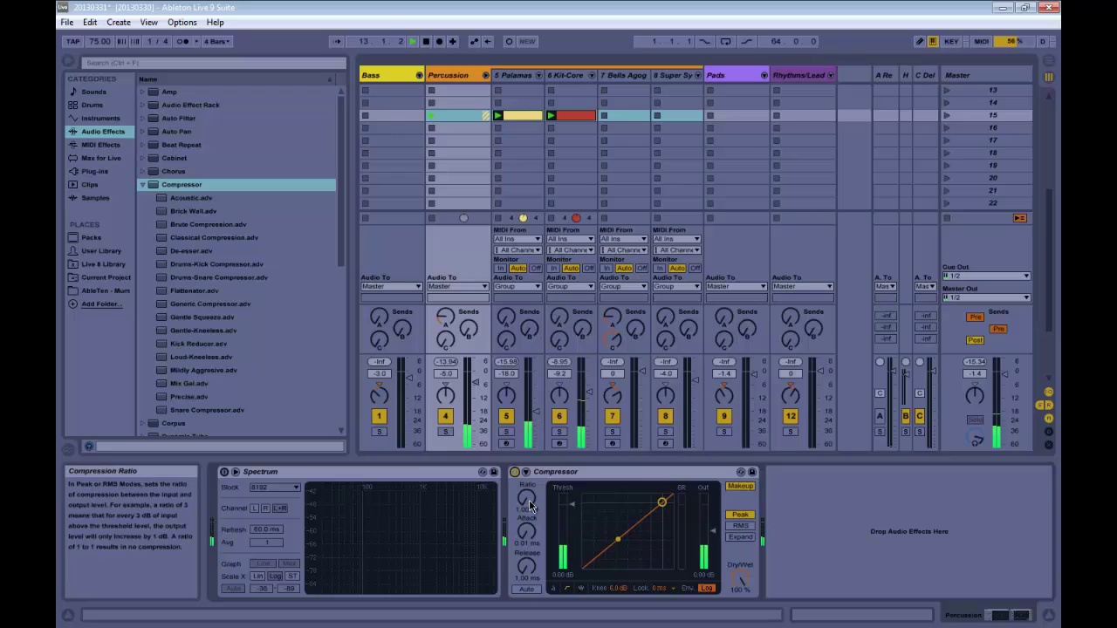
Raise the Compressor ratio to inf : 1, then bypass and re-enable it to compare
left_click_drag(531, 508, 530, 503)
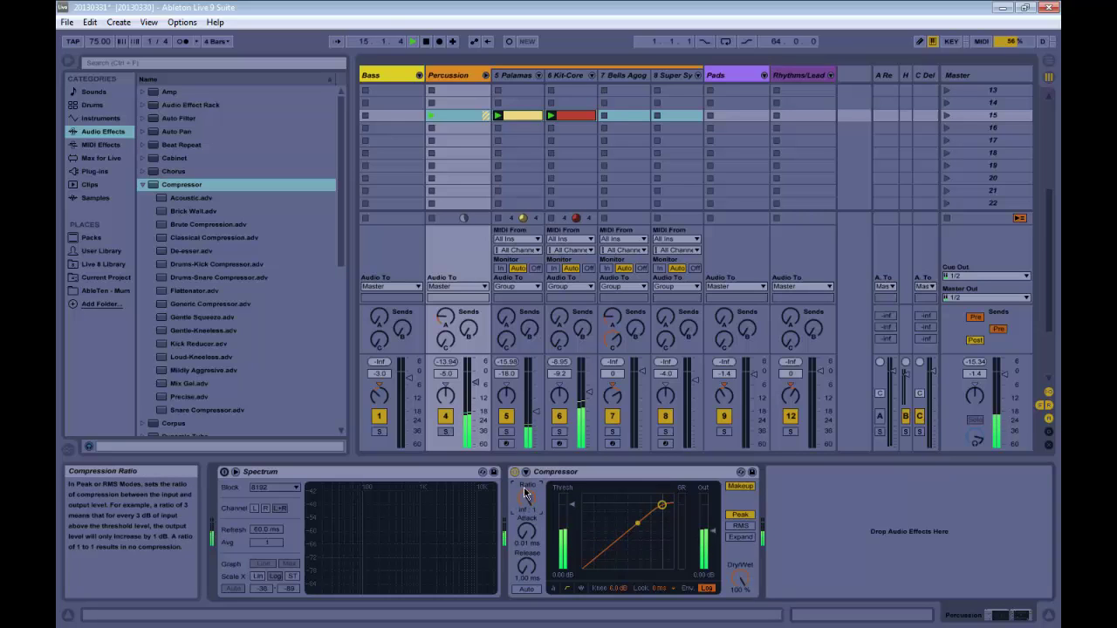
left_click(515, 473)
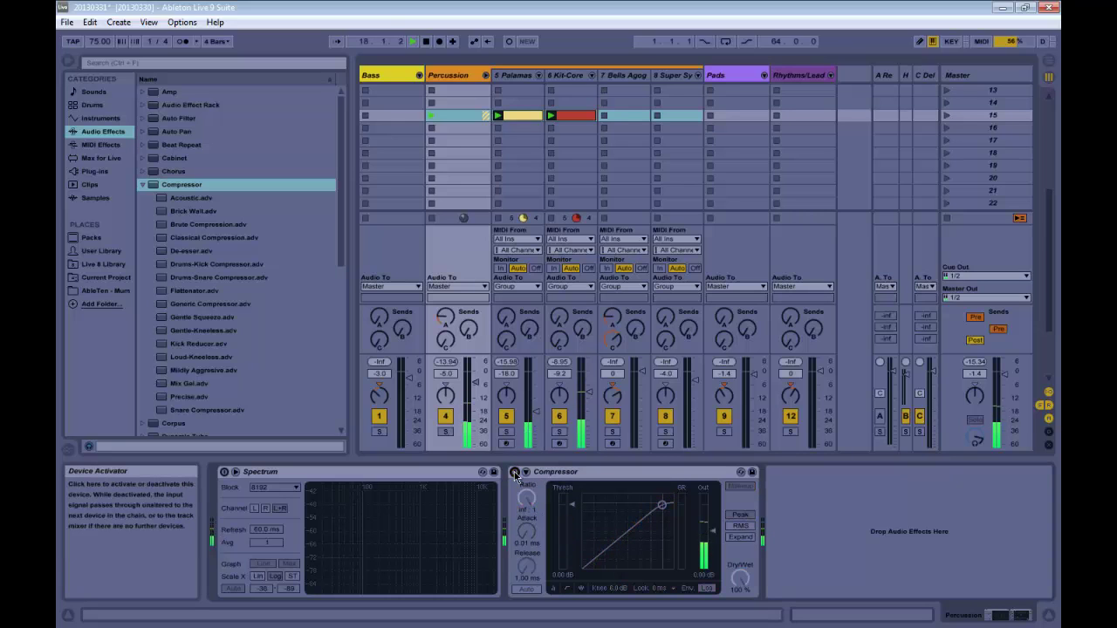
left_click(514, 472)
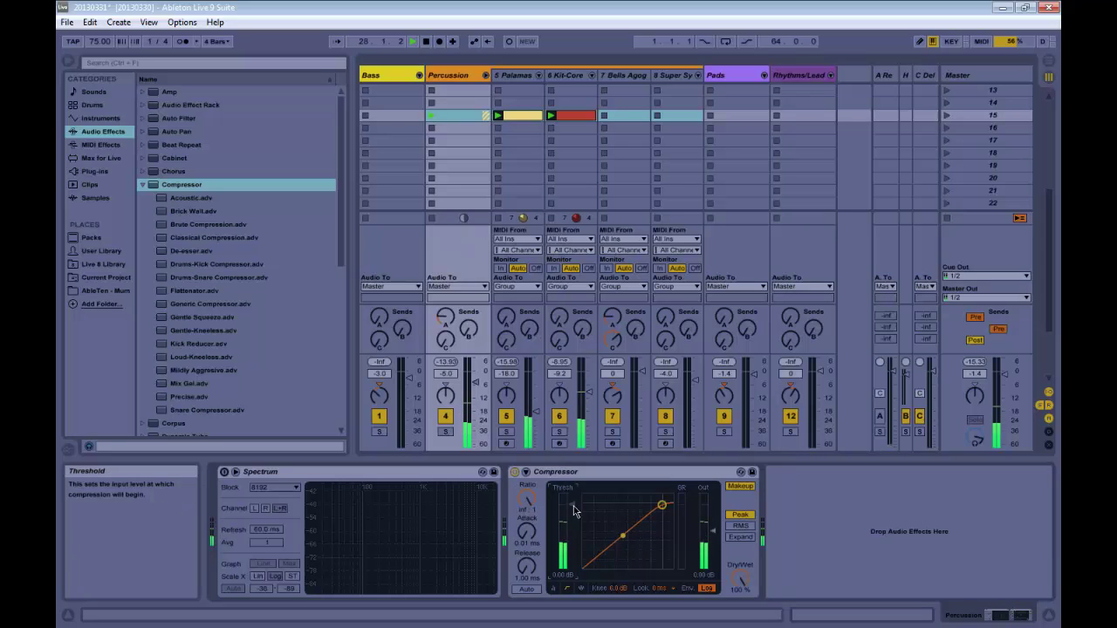
In Activity view, lower the Compressor threshold to -29.6 dB, then switch the Compressor off
left_click(582, 588)
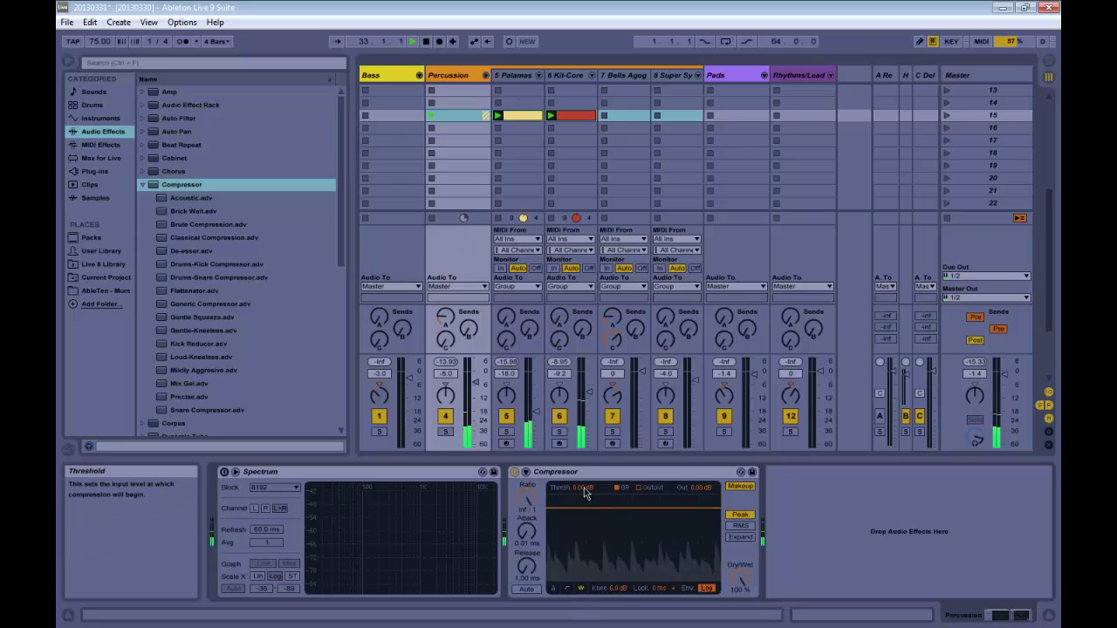
left_click_drag(584, 495, 585, 525)
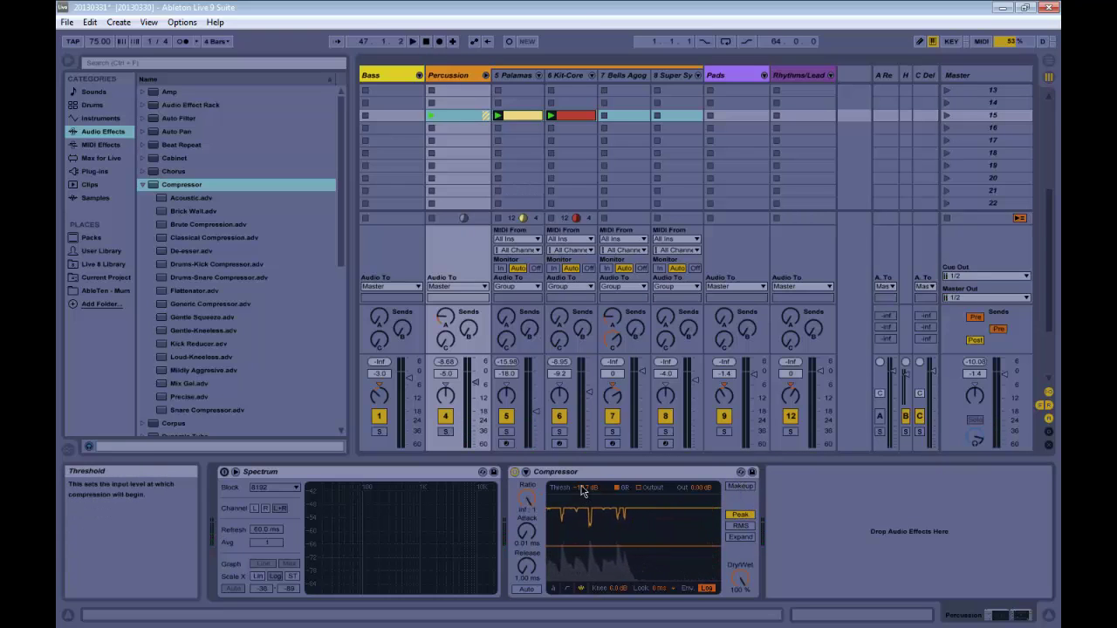
left_click_drag(583, 488, 585, 494)
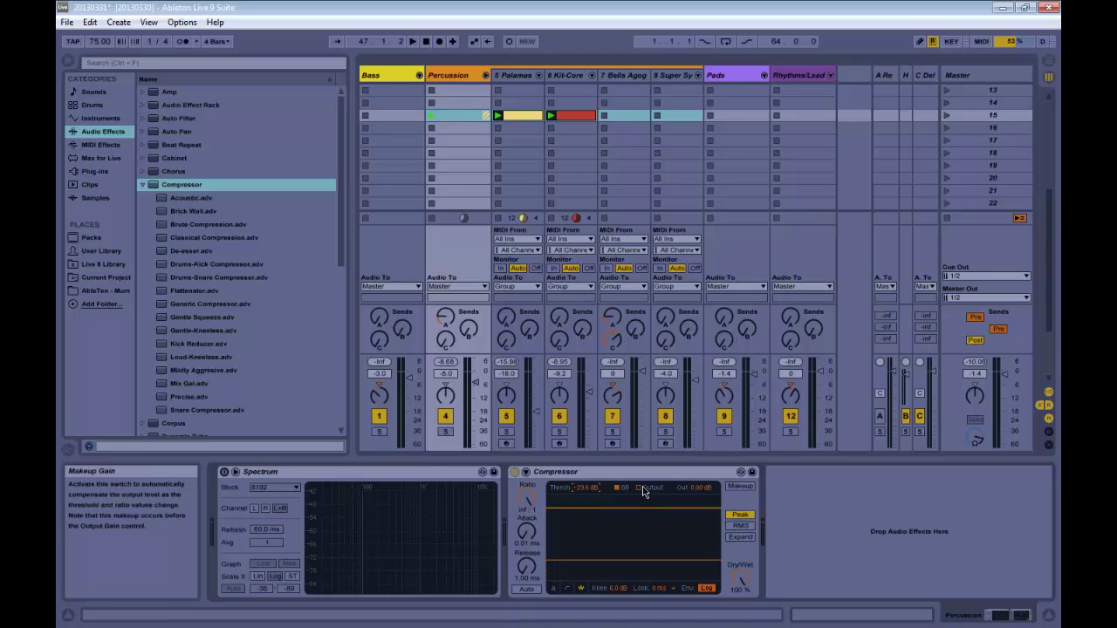
left_click(514, 472)
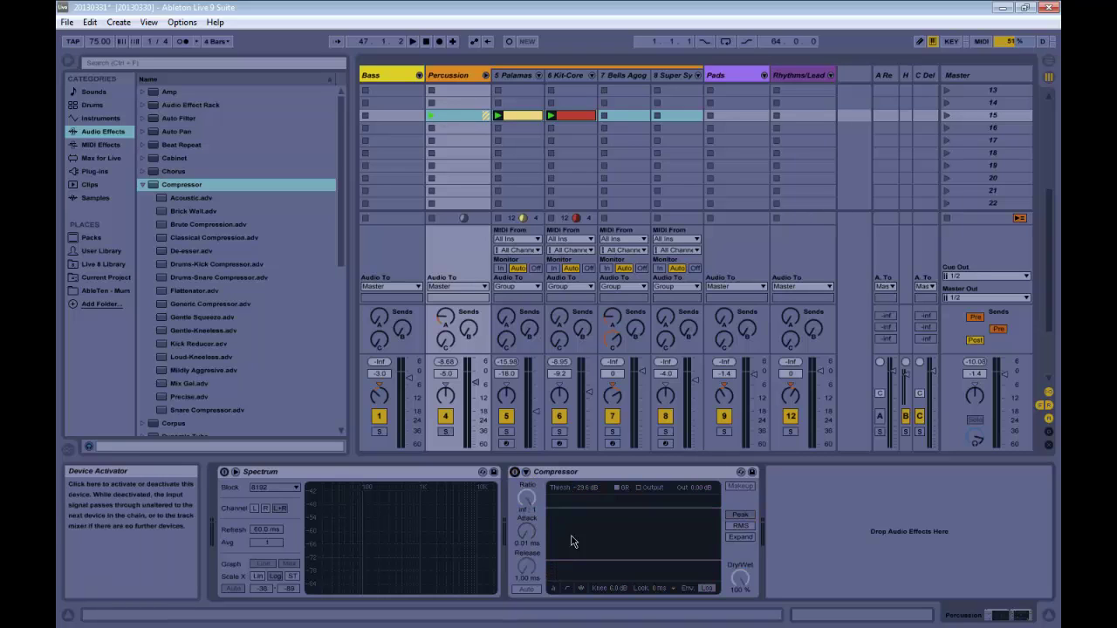
Play the Percussion loop and compare the Compressor on versus bypassed
left_click(431, 116)
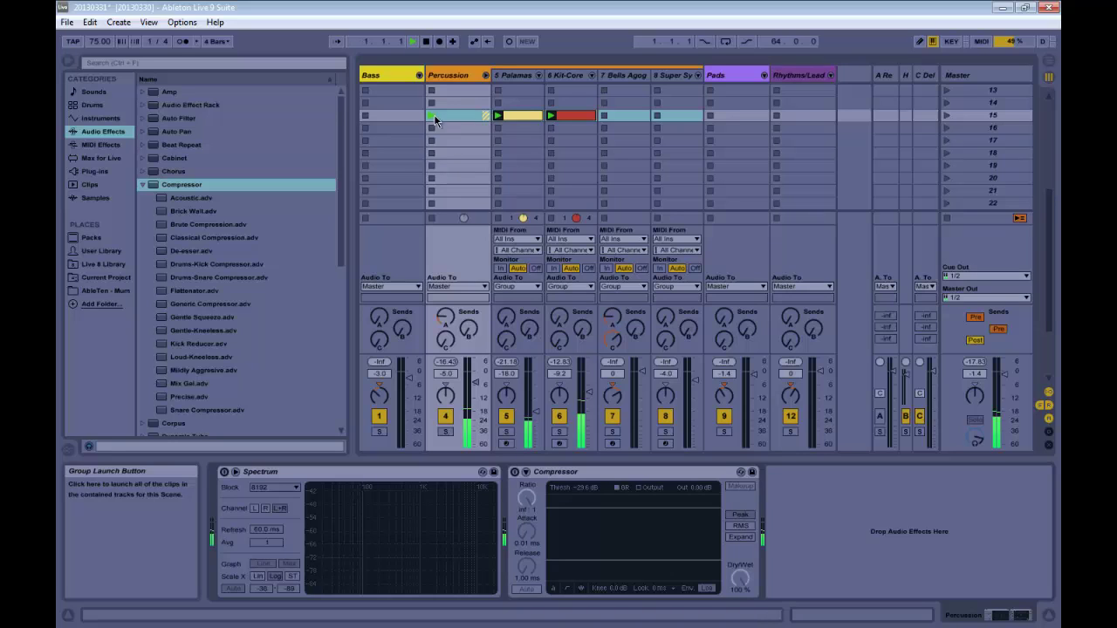
left_click(515, 472)
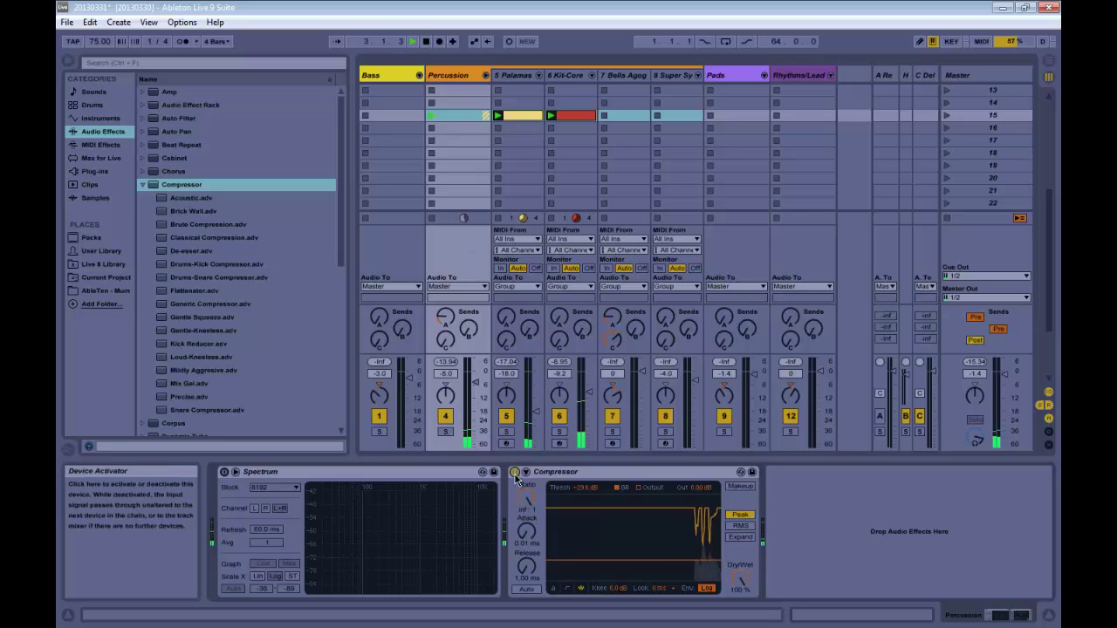
left_click(514, 472)
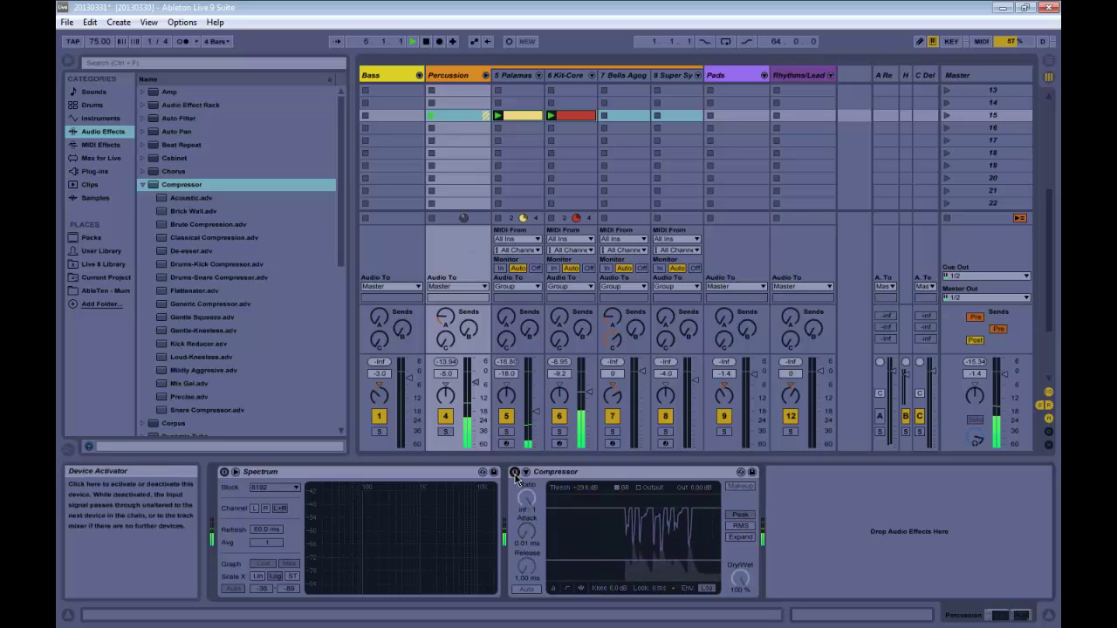
left_click(515, 472)
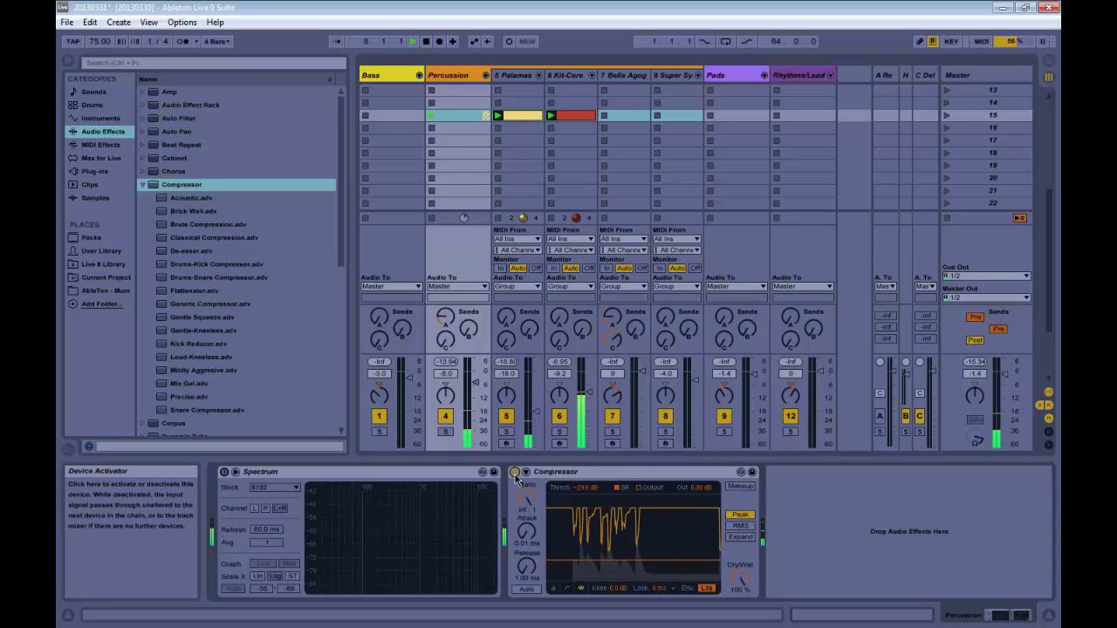
Enable automatic Makeup gain and compare levels with the Compressor bypassed and re-enabled
left_click(742, 487)
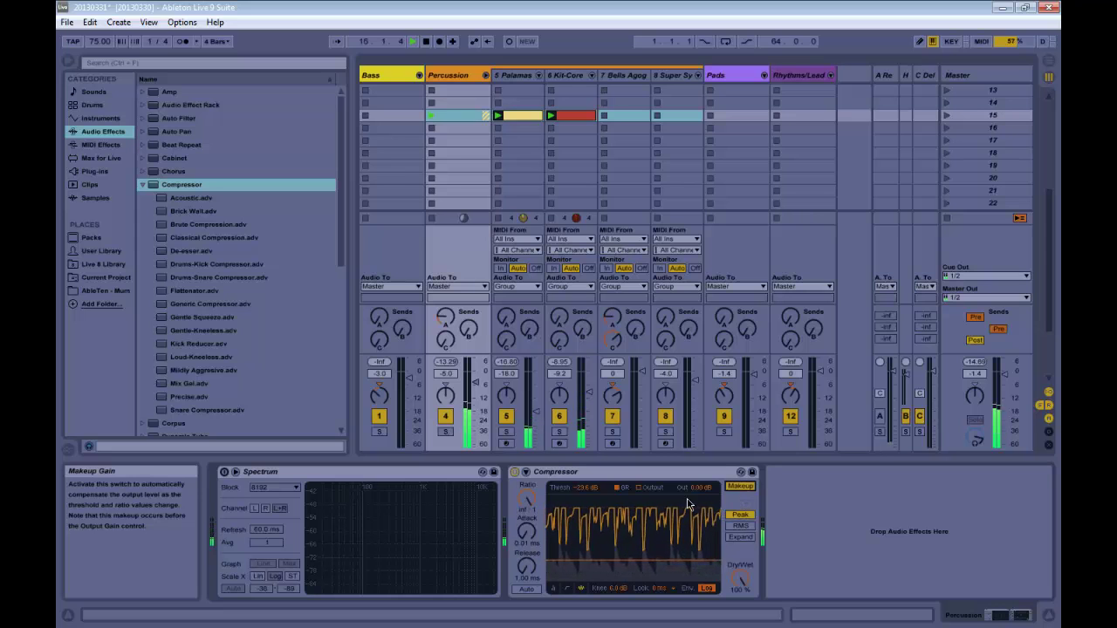
left_click(515, 472)
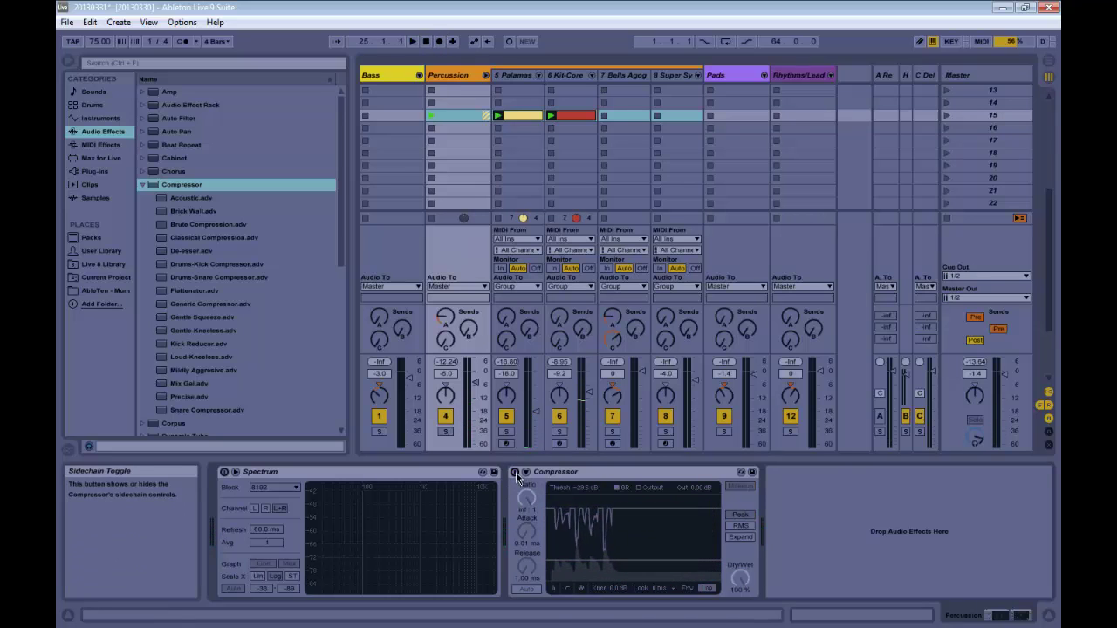
left_click(515, 472)
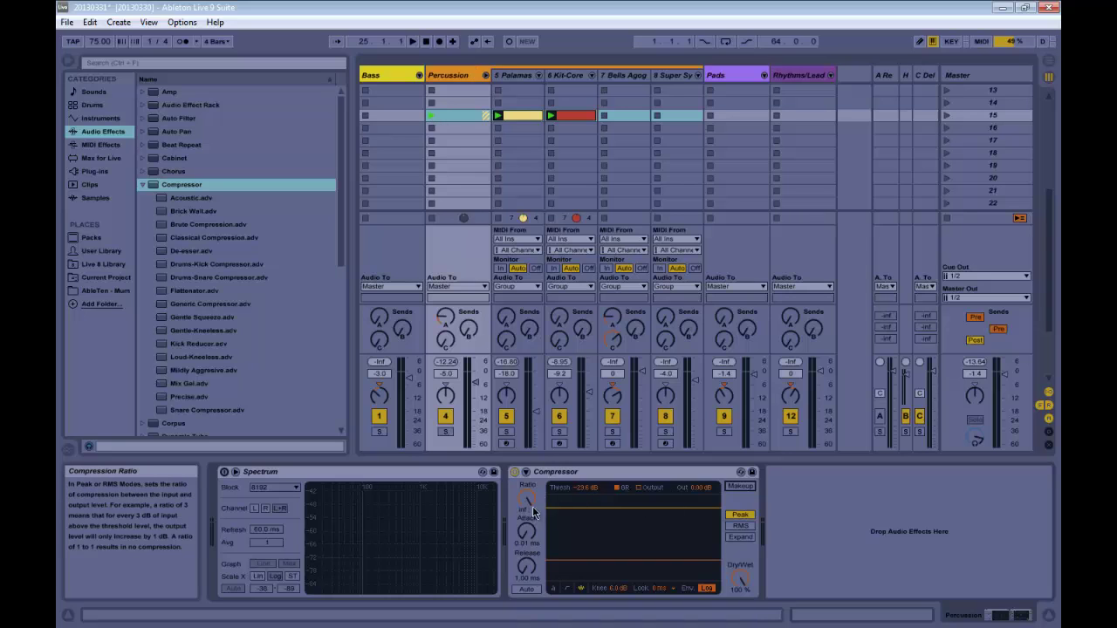
With ratio 7.41 : 1 and threshold -35.3 dB, play the loop, bypass to compare, and return to Activity view
left_click(565, 591)
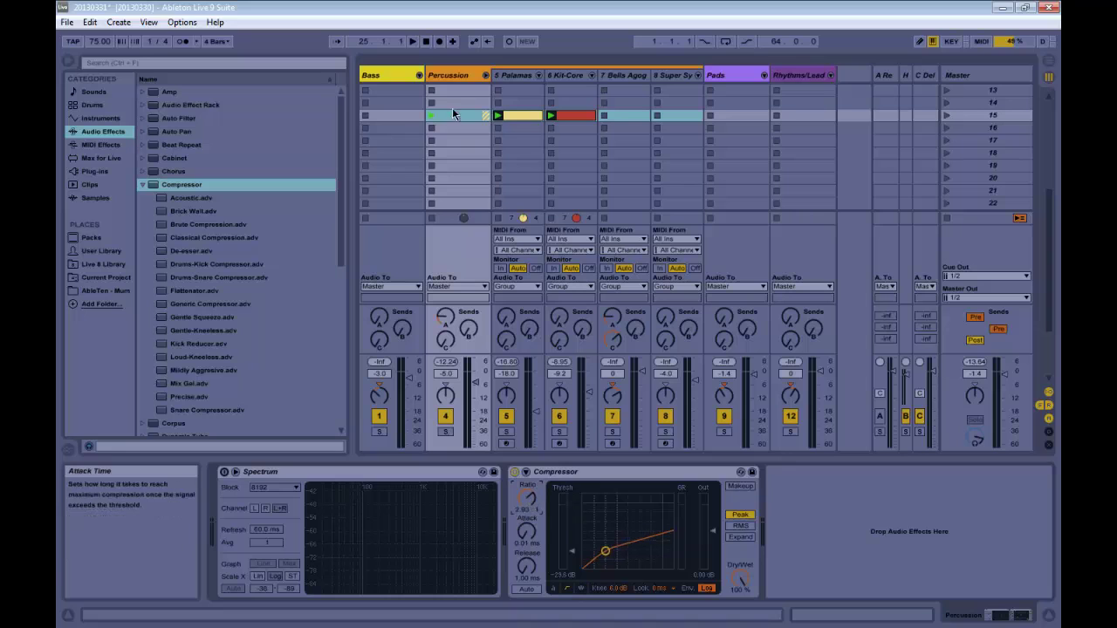
left_click(431, 116)
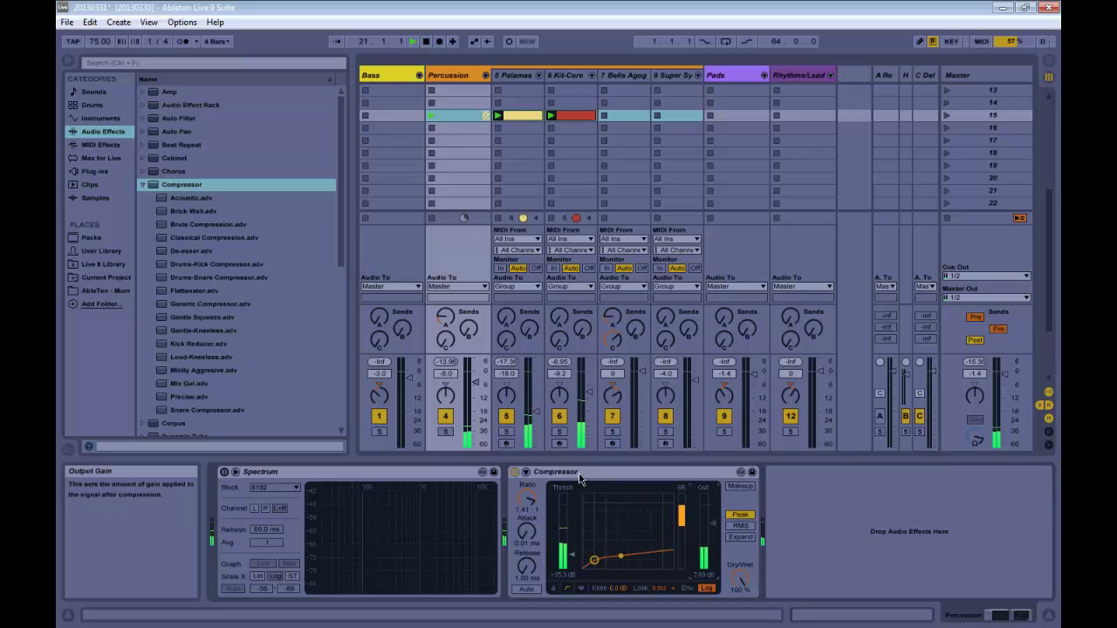
left_click(515, 472)
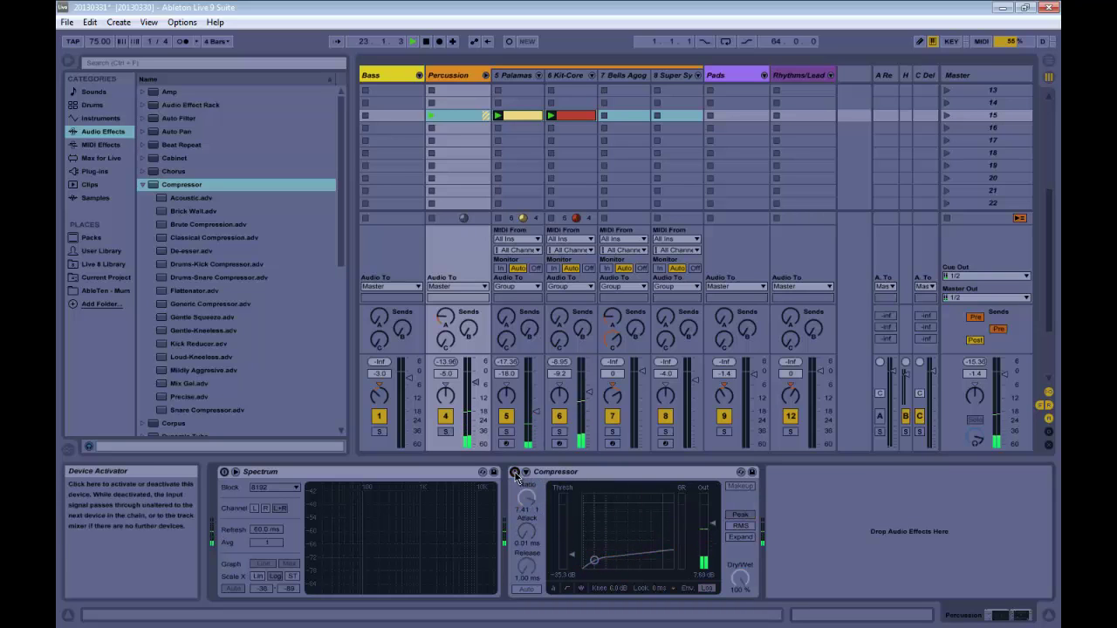
left_click(581, 588)
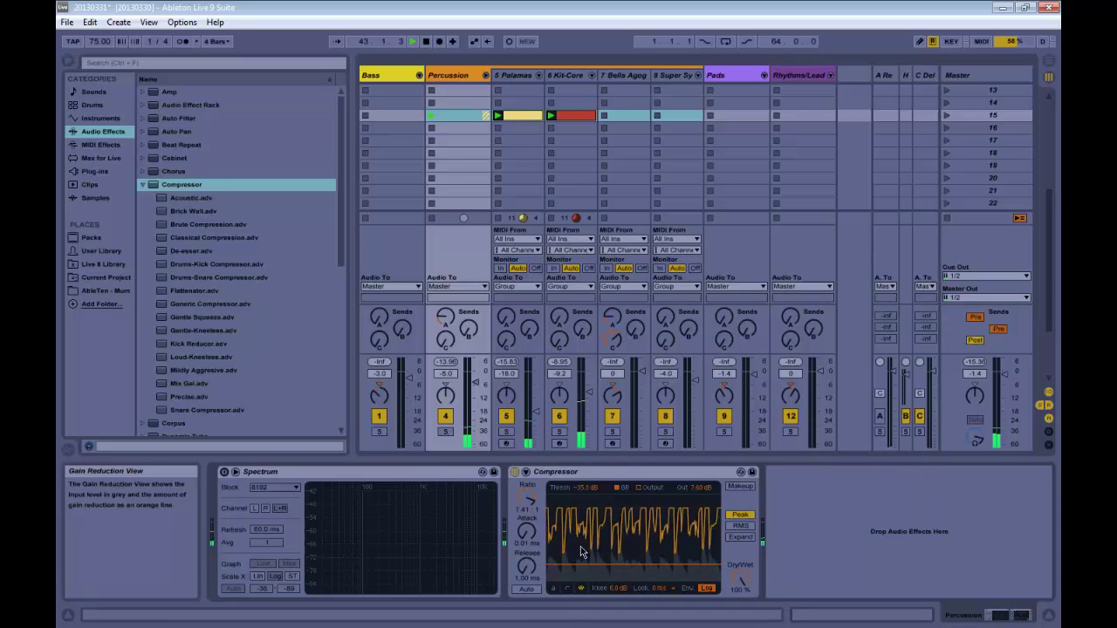
Set the Compressor attack to 0.01 ms and release to 205 ms, leaving it bypassed for comparison
left_click(527, 535)
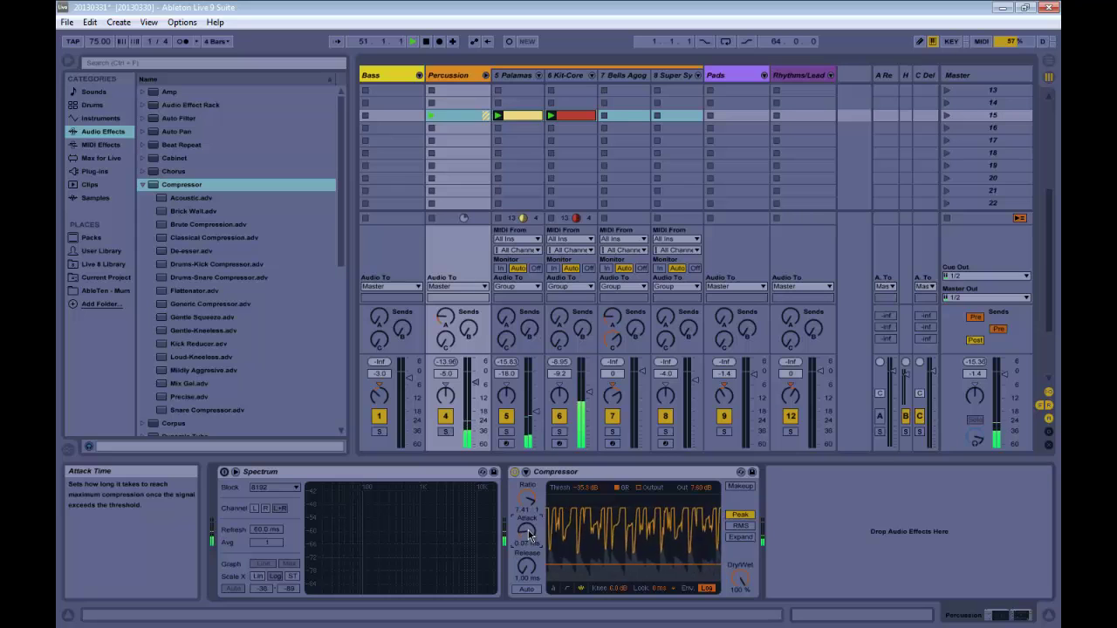
left_click_drag(527, 535, 528, 533)
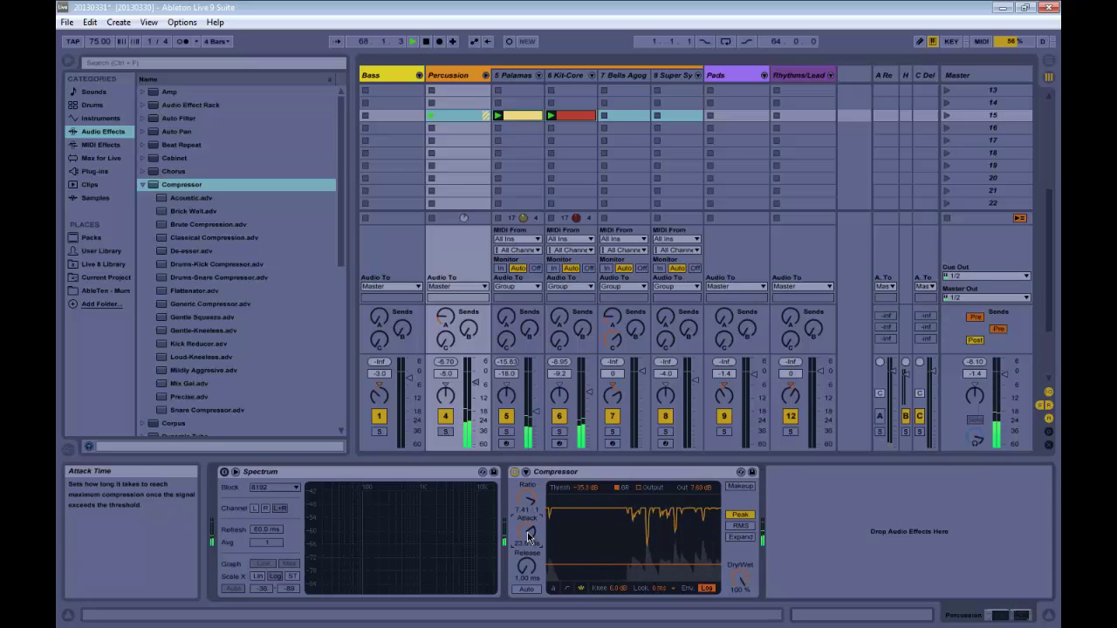
scroll(528, 536, "up", 5)
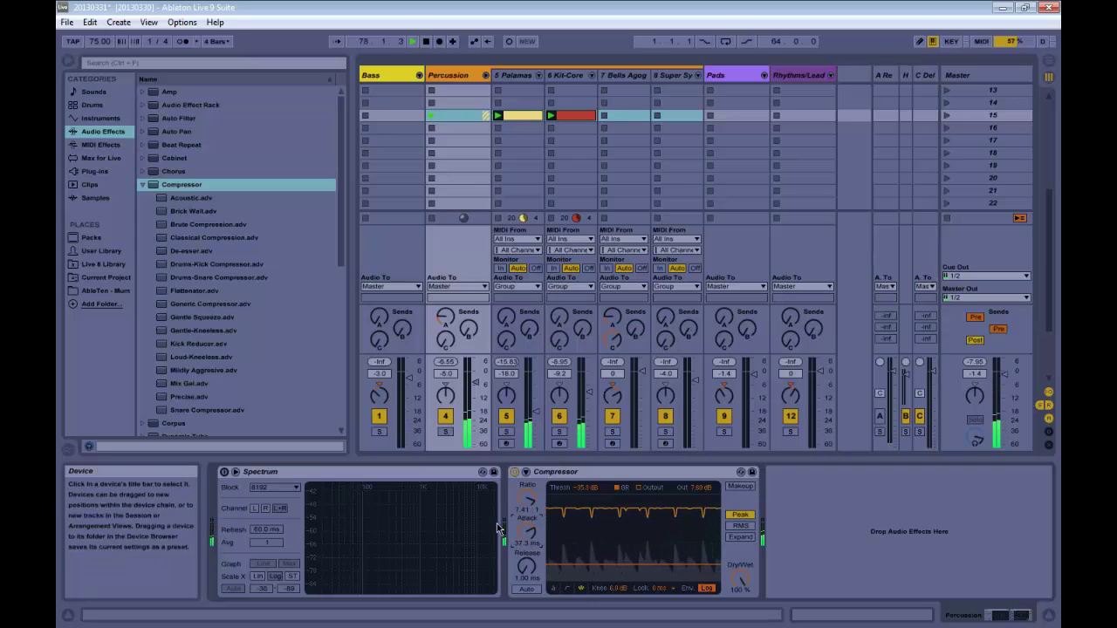
left_click(515, 473)
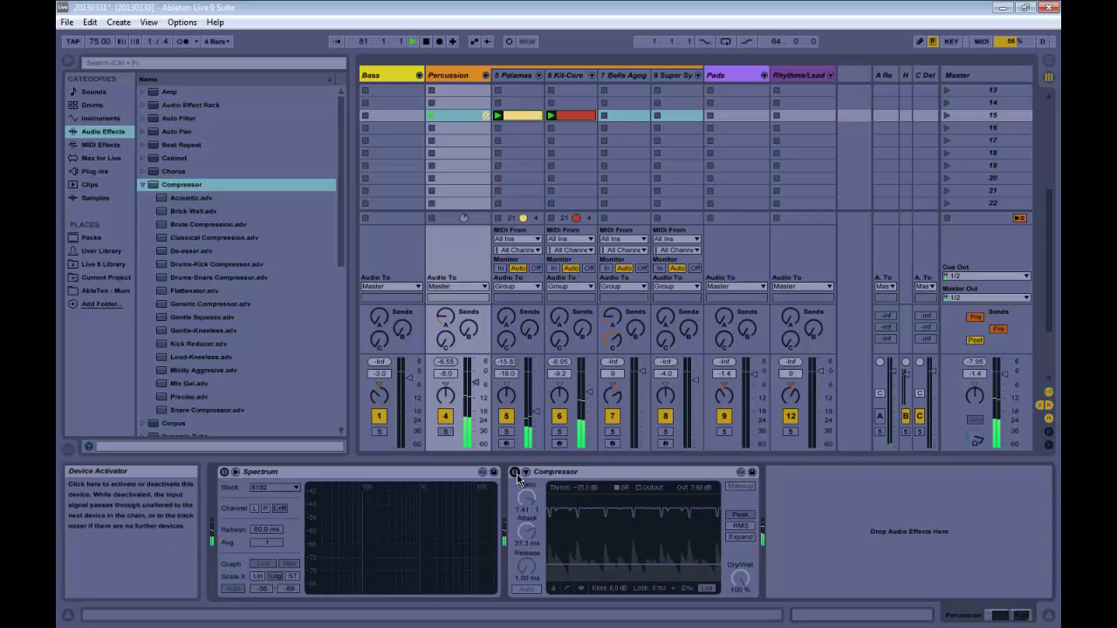
key("0")
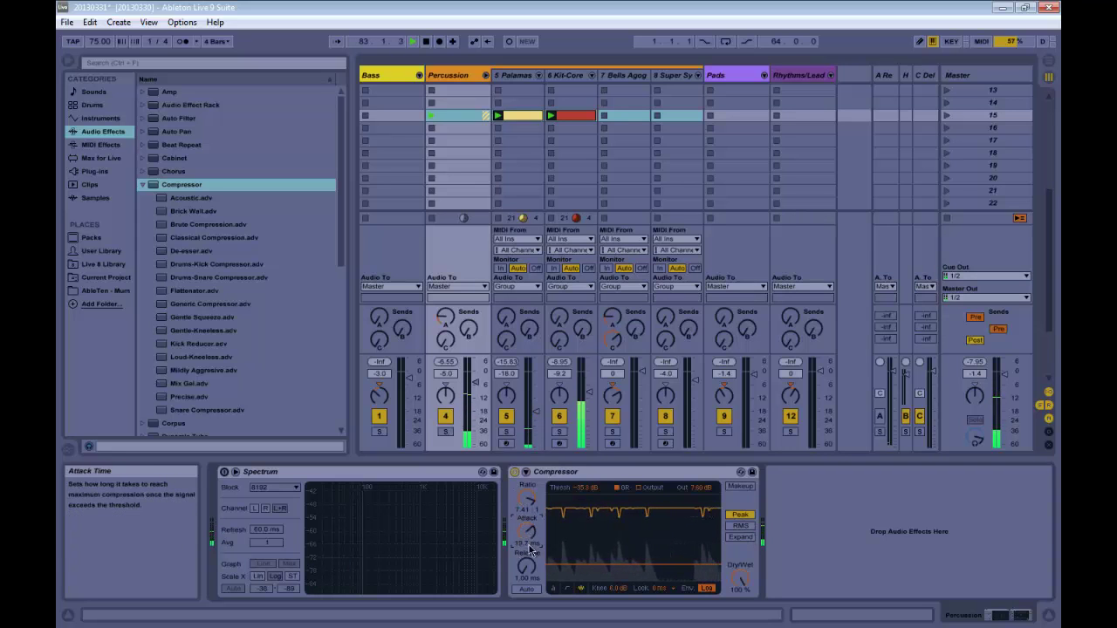
left_click_drag(530, 549, 528, 568)
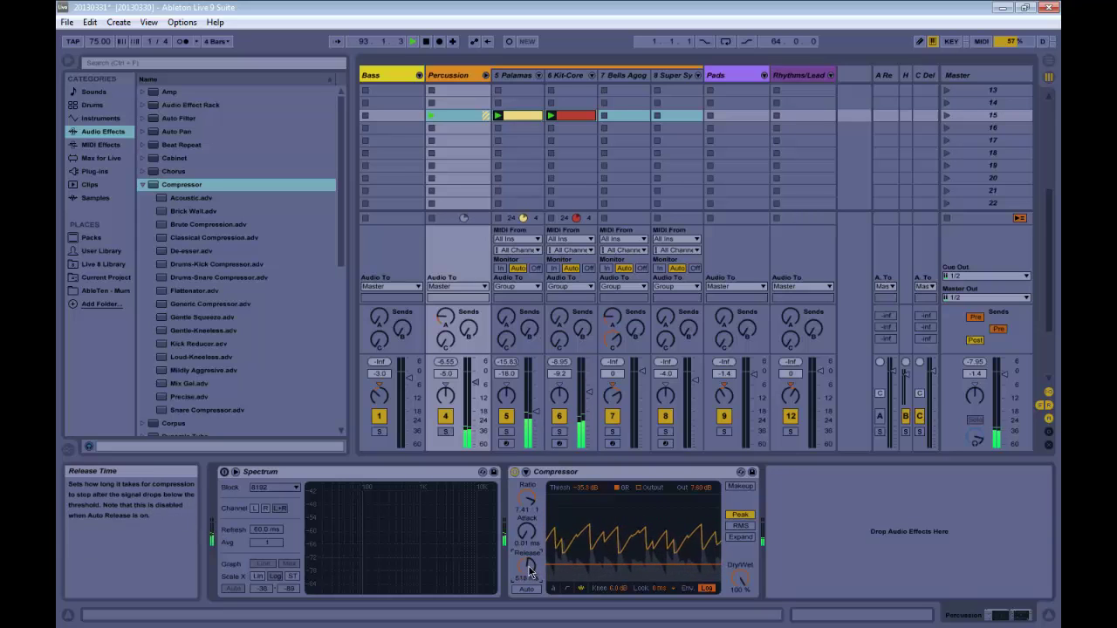
left_click(514, 473)
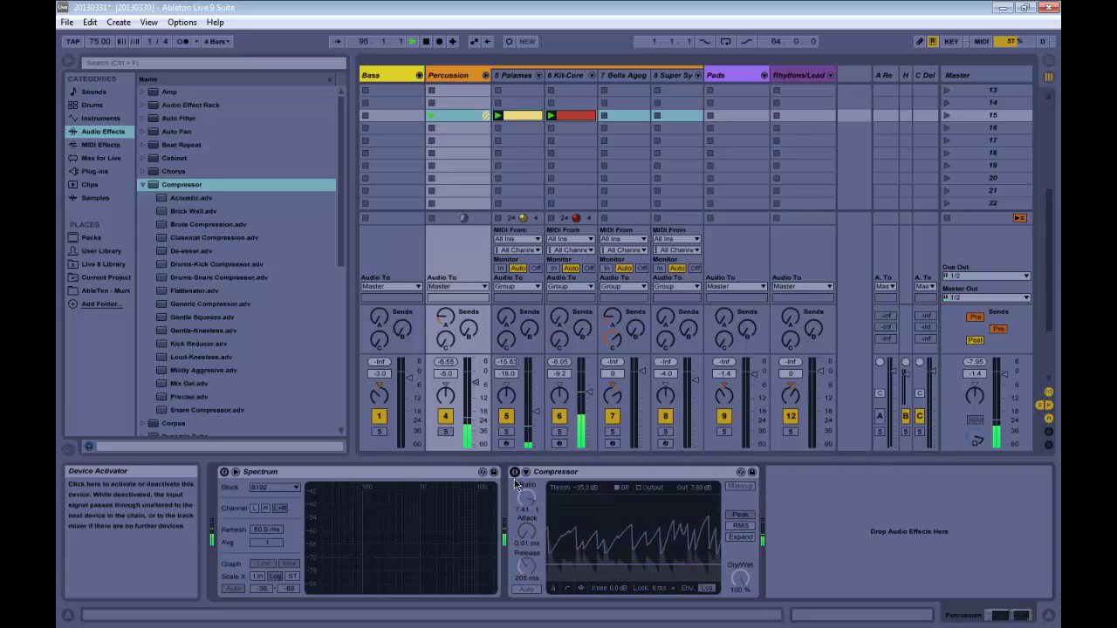